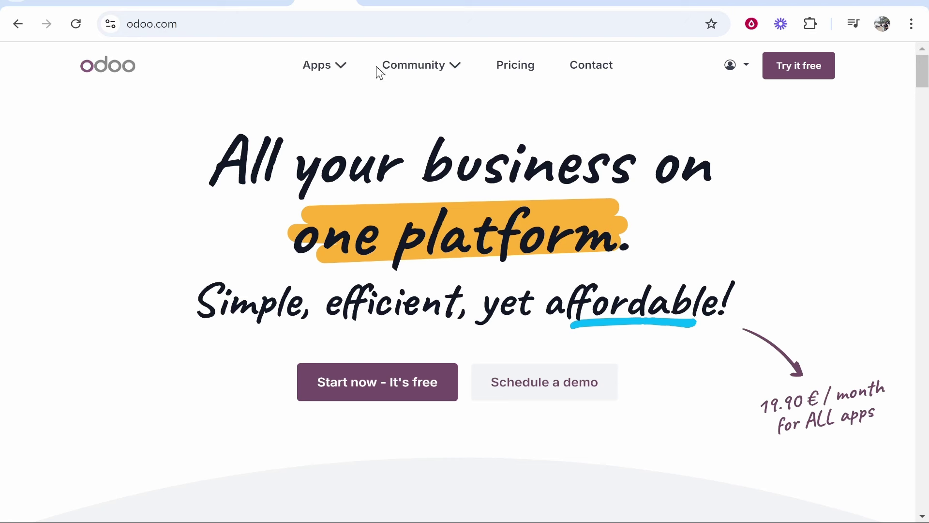
Return to odoo.com and open the account menu to reach My Databases.
{"action": "key", "text": "ctrl+shift+Tab"}
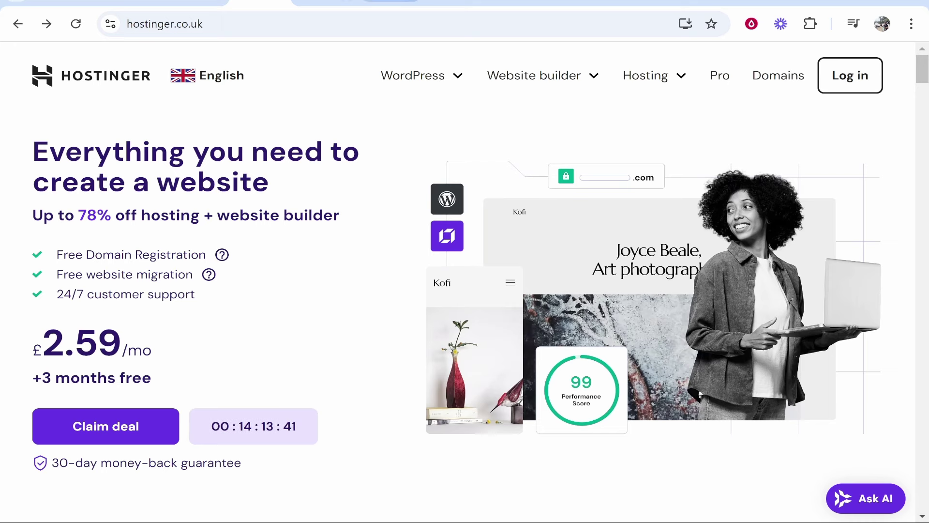
{"action": "left_click", "coordinate": [325, 2]}
{"action": "left_click", "coordinate": [178, 20]}
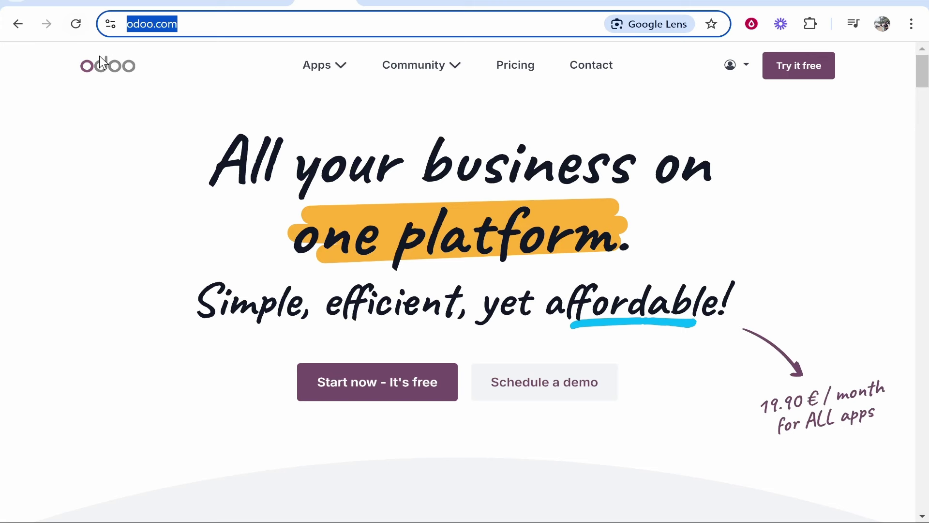
{"action": "left_click", "coordinate": [793, 86]}
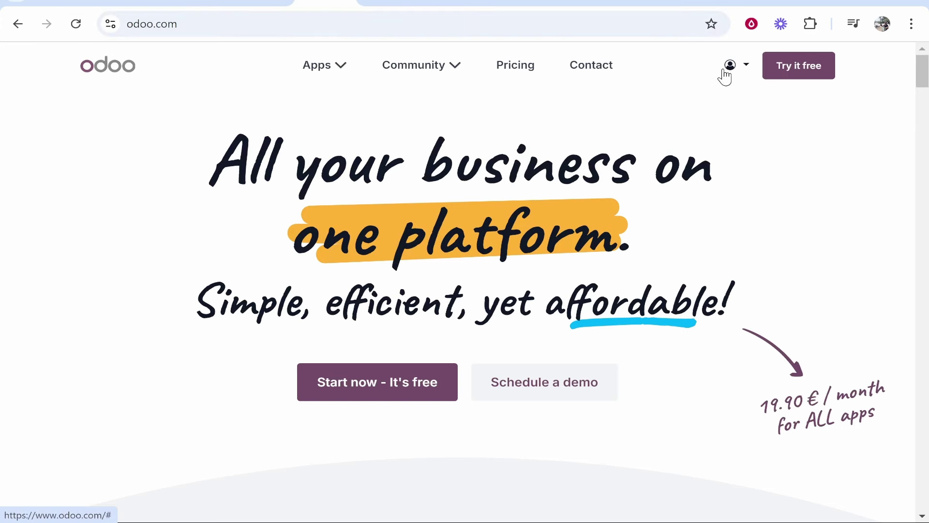
{"action": "left_click", "coordinate": [741, 66]}
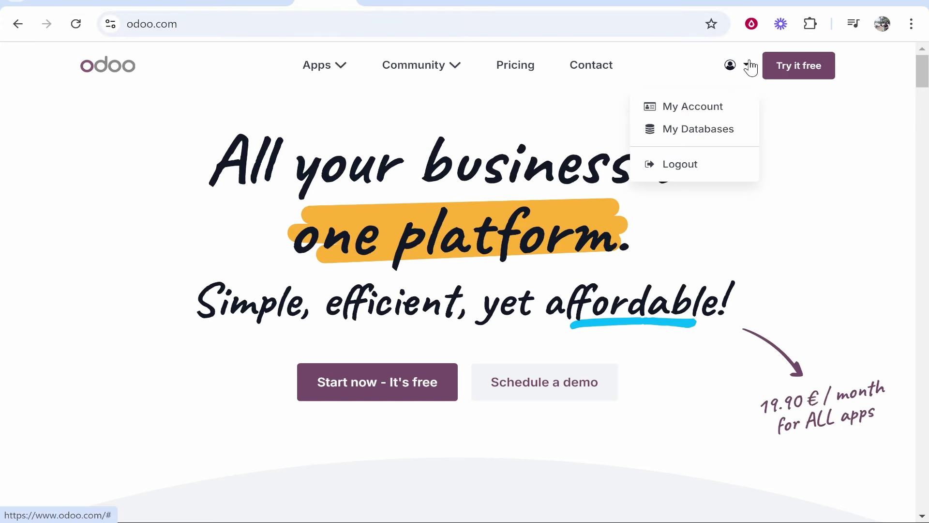
Open knowledgebase-test's Domain Names settings and choose Use my own domain.
{"action": "left_click", "coordinate": [697, 132]}
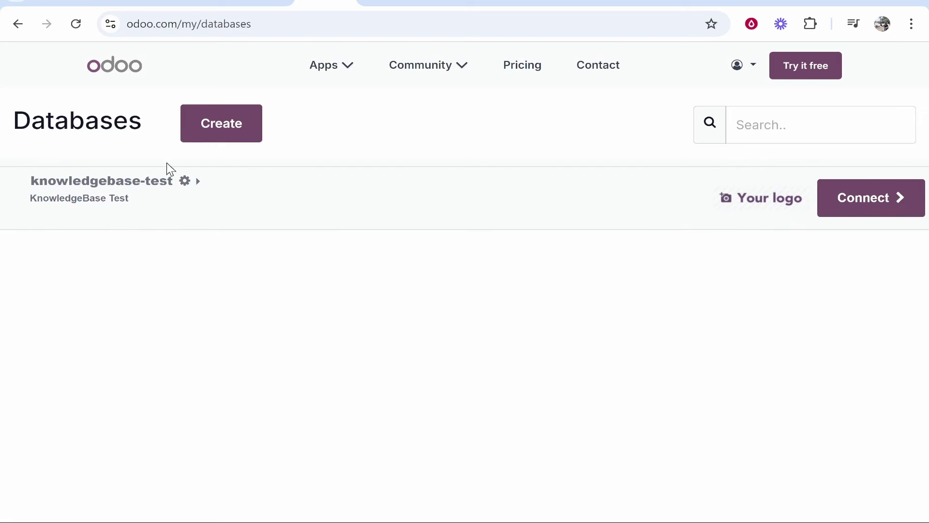
{"action": "left_click", "coordinate": [196, 183]}
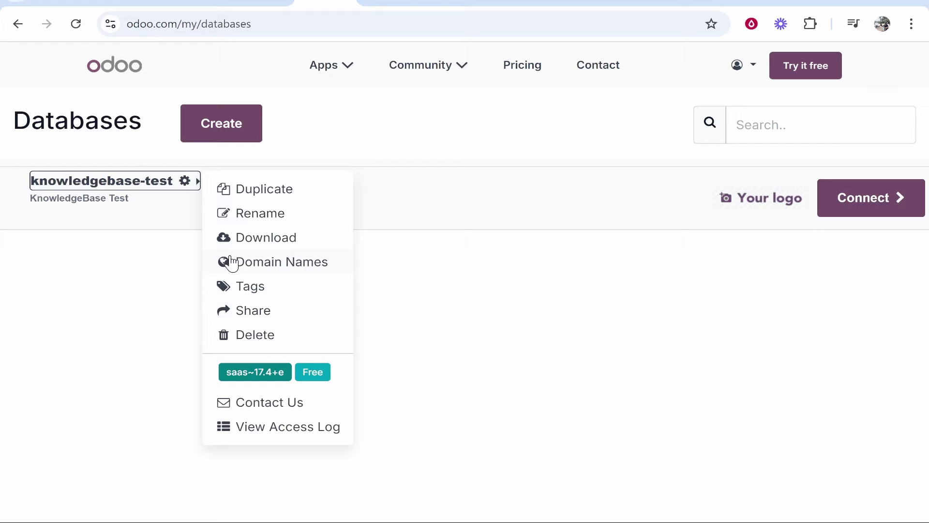
{"action": "left_click", "coordinate": [270, 264]}
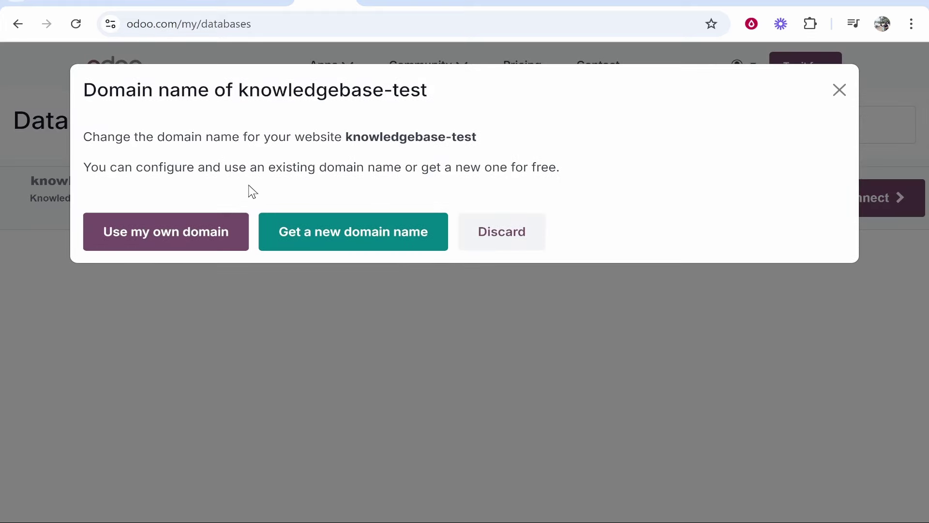
{"action": "left_click", "coordinate": [144, 240]}
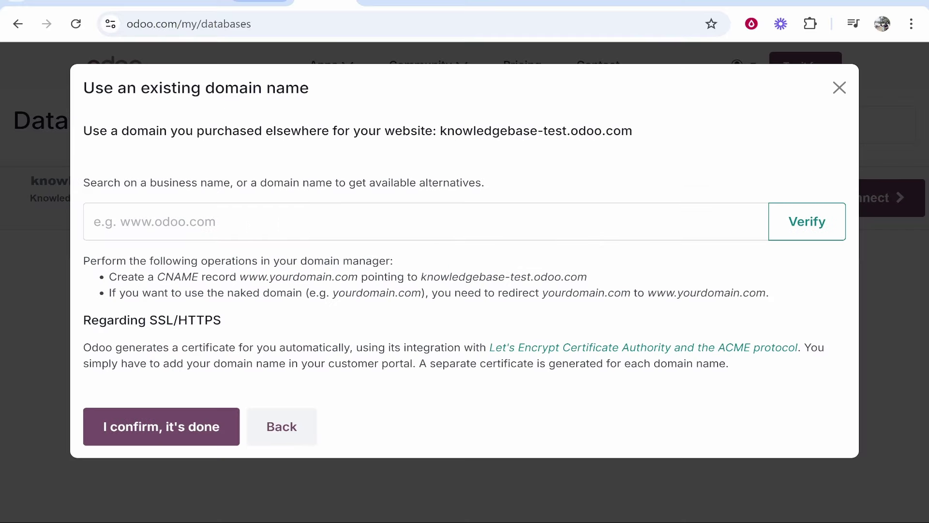
Log in to Hostinger hPanel and open the Domains portfolio.
{"action": "left_click", "coordinate": [271, 3]}
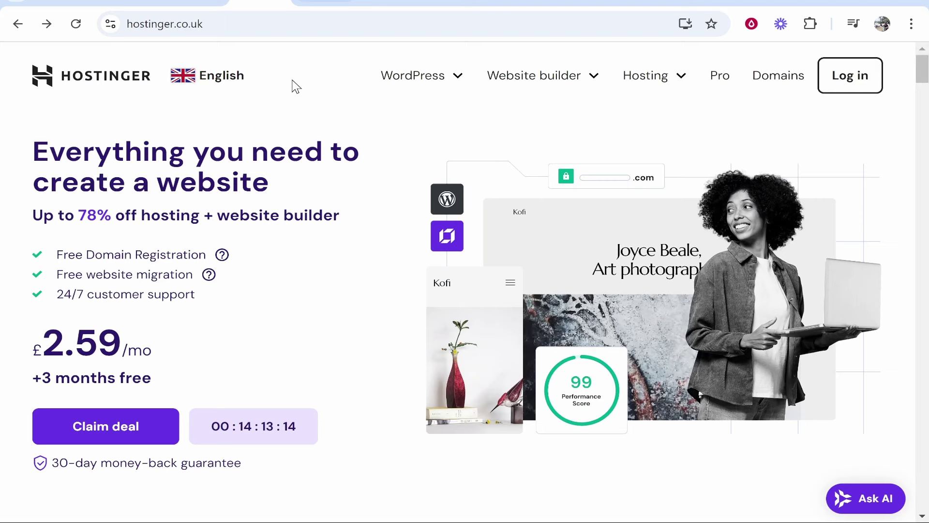
{"action": "left_click", "coordinate": [850, 75]}
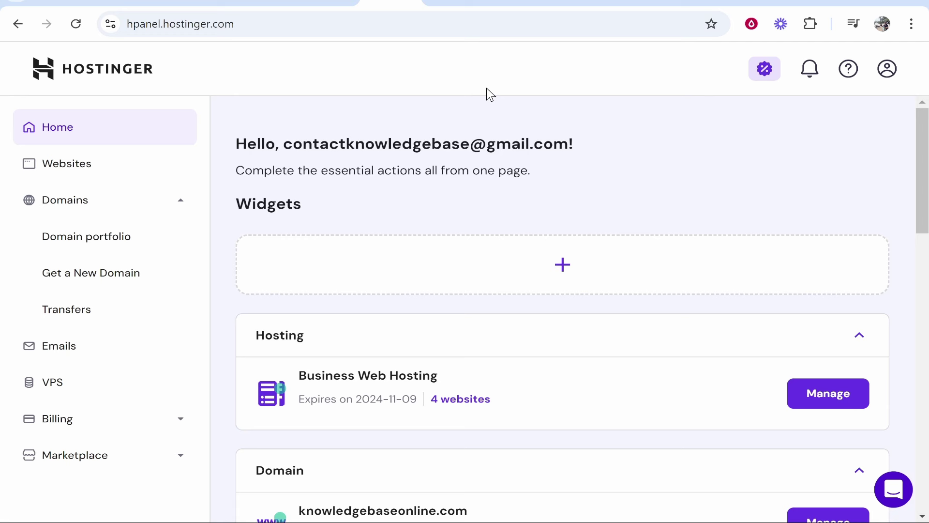
{"action": "left_click", "coordinate": [177, 202]}
{"action": "left_click", "coordinate": [58, 208]}
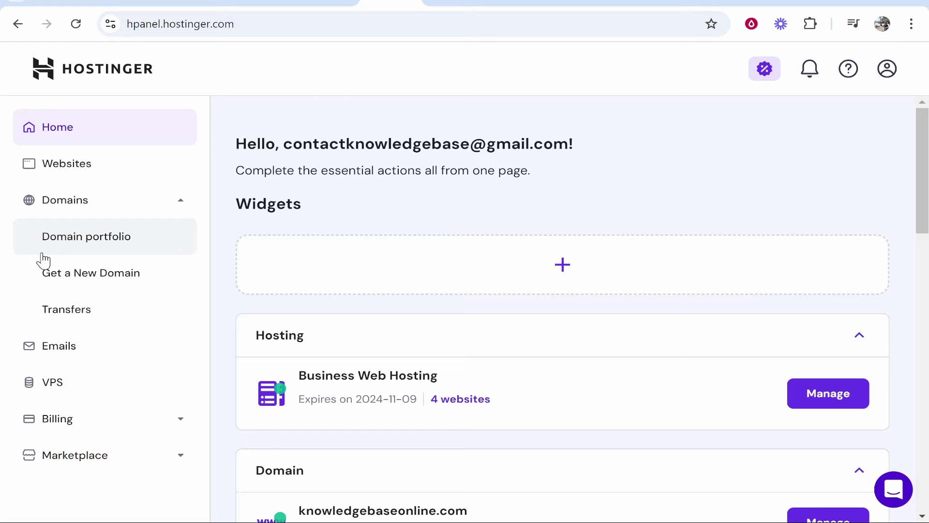
{"action": "left_click", "coordinate": [99, 244]}
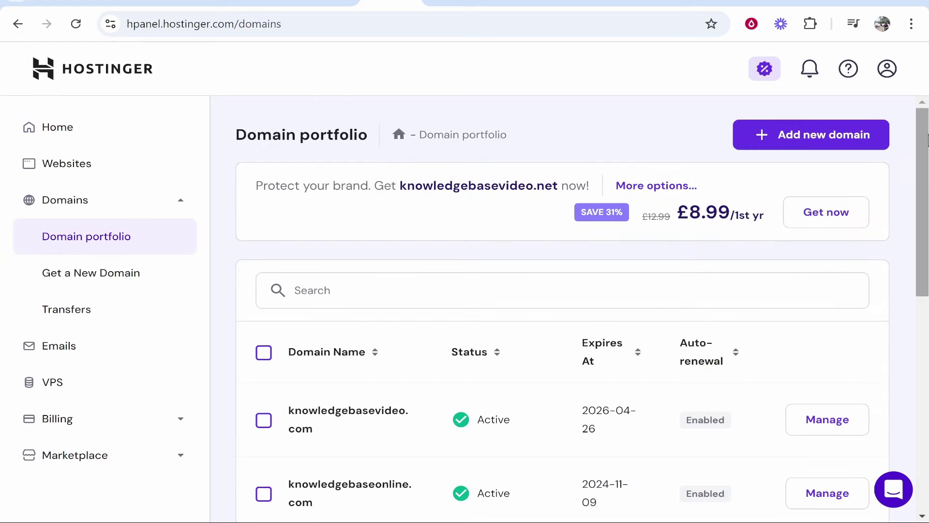
{"action": "scroll", "coordinate": [663, 183], "scroll_direction": "down", "scroll_amount": 5}
{"action": "scroll", "coordinate": [514, 280], "scroll_direction": "down", "scroll_amount": 2}
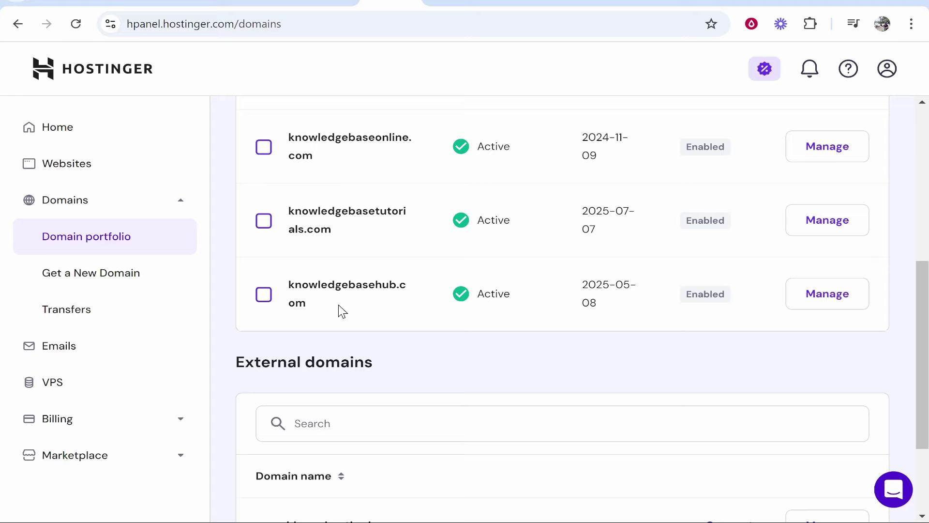
Manage knowledgebasehub.com and copy its domain name from the overview.
{"action": "left_click", "coordinate": [789, 296]}
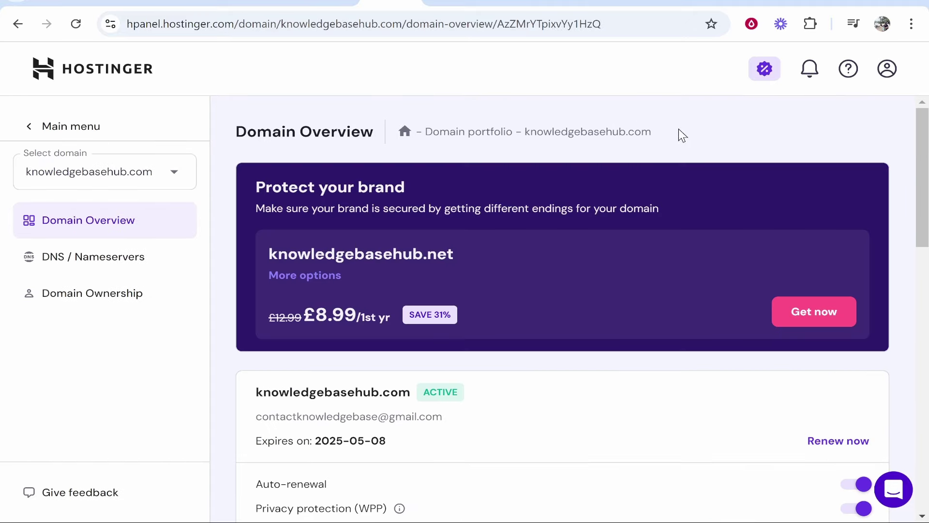
{"action": "left_click_drag", "start_coordinate": [678, 133], "coordinate": [527, 130]}
{"action": "right_click", "coordinate": [536, 131]}
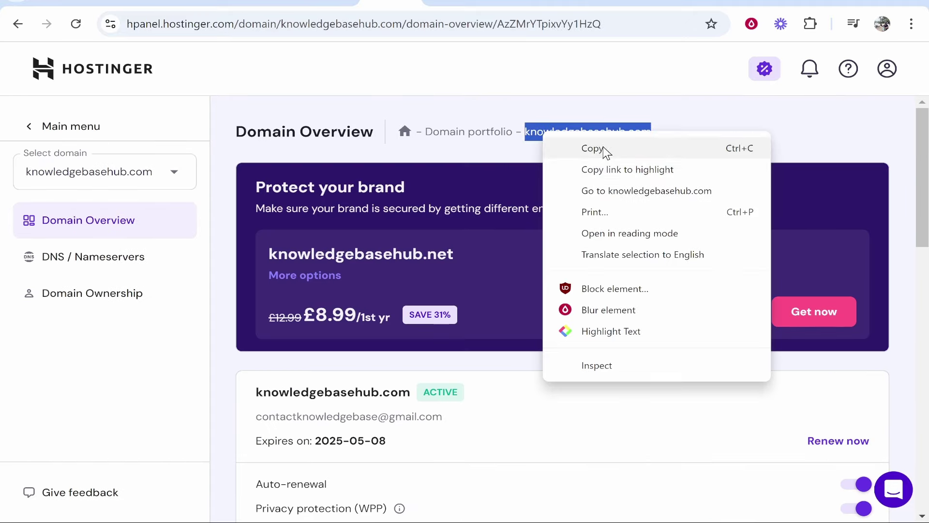
{"action": "left_click", "coordinate": [551, 148]}
{"action": "key", "text": "ctrl+shift+Tab"}
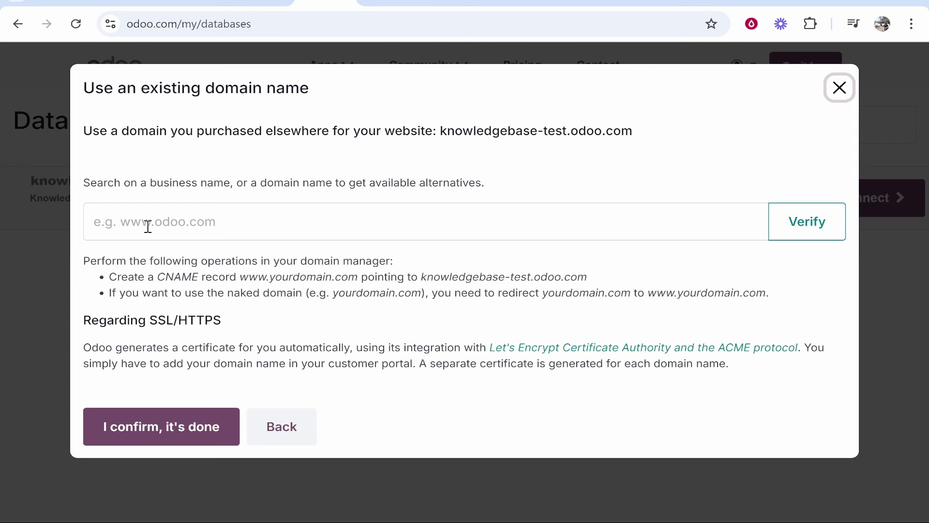
{"action": "left_click", "coordinate": [184, 230]}
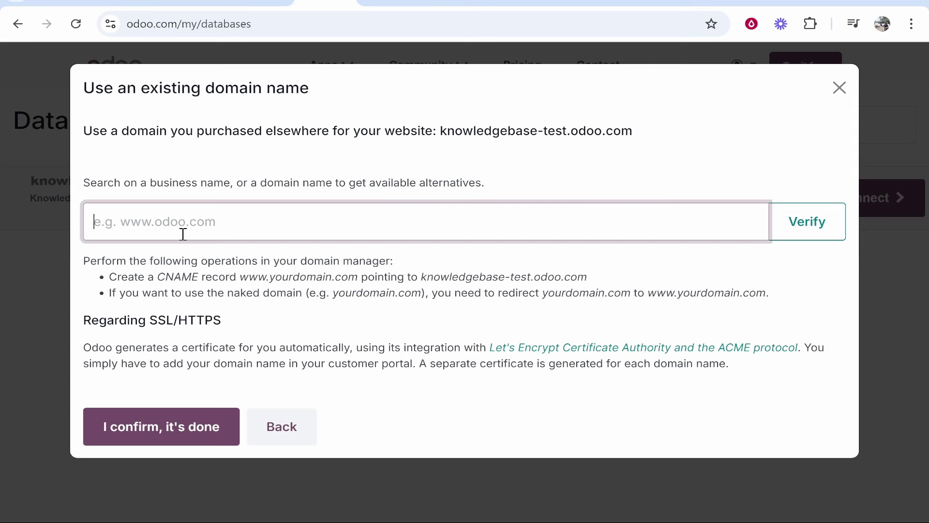
{"action": "type", "text": "www"}
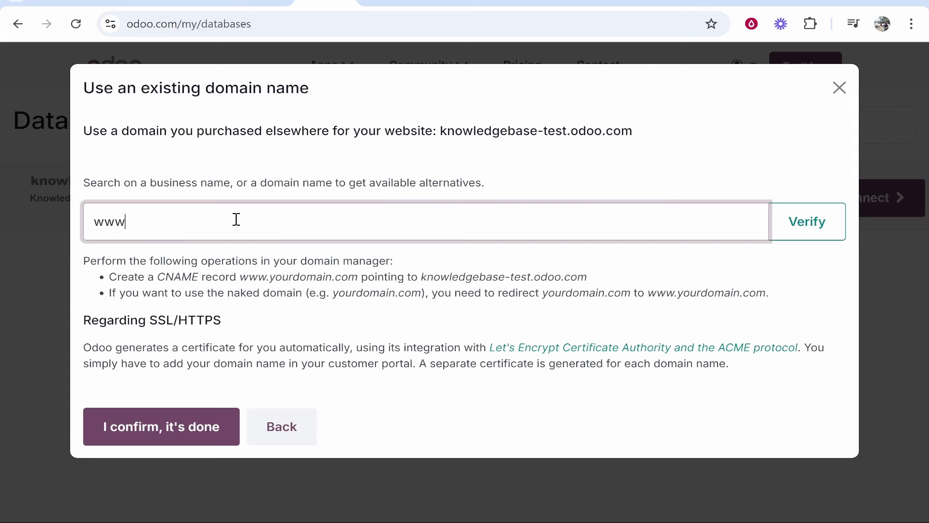
{"action": "type", "text": "."}
{"action": "right_click", "coordinate": [236, 219]}
{"action": "left_click", "coordinate": [296, 368]}
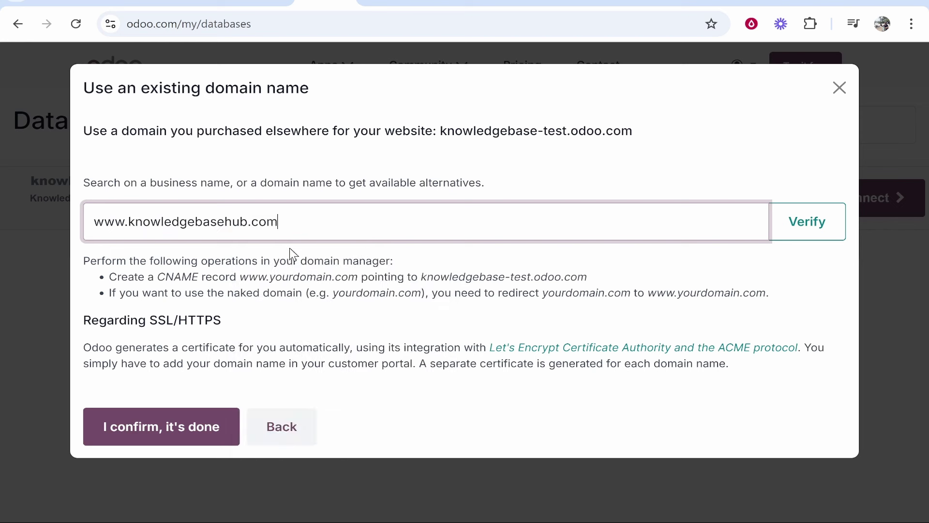
{"action": "left_click_drag", "start_coordinate": [326, 218], "coordinate": [98, 214]}
{"action": "left_click", "coordinate": [99, 215]}
Review the CNAME instructions, noting the target knowledgebase-test.odoo.com.
{"action": "left_click_drag", "start_coordinate": [164, 277], "coordinate": [235, 276]}
{"action": "left_click", "coordinate": [235, 277]}
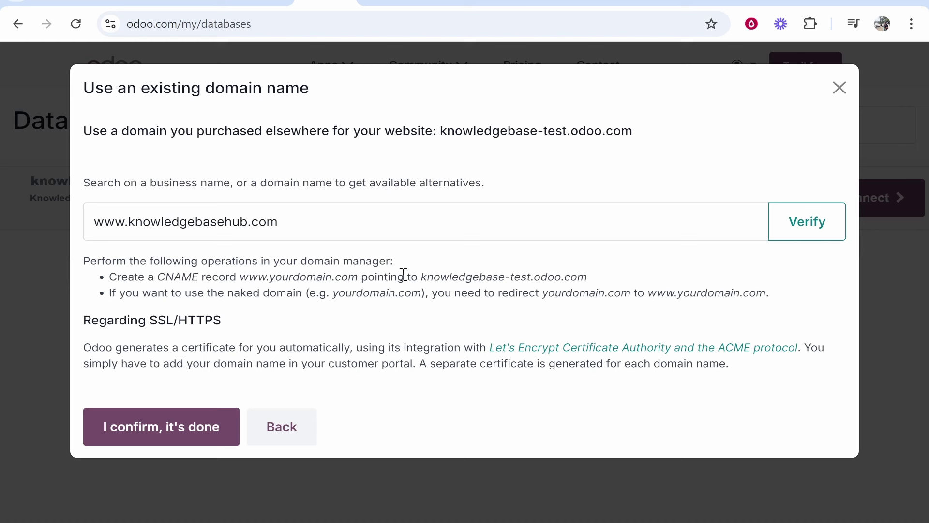
{"action": "left_click_drag", "start_coordinate": [422, 276], "coordinate": [618, 284]}
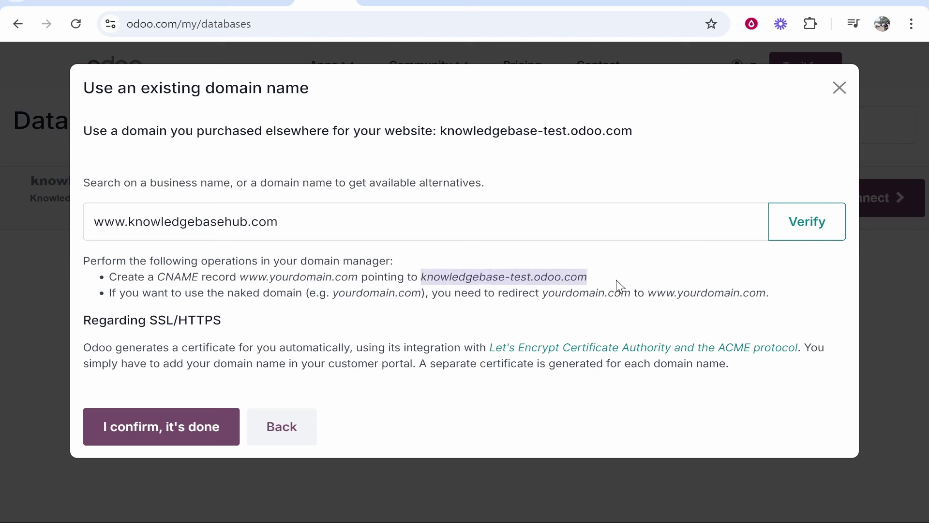
{"action": "left_click", "coordinate": [422, 279]}
{"action": "left_click_drag", "start_coordinate": [425, 277], "coordinate": [605, 282]}
{"action": "left_click", "coordinate": [426, 273]}
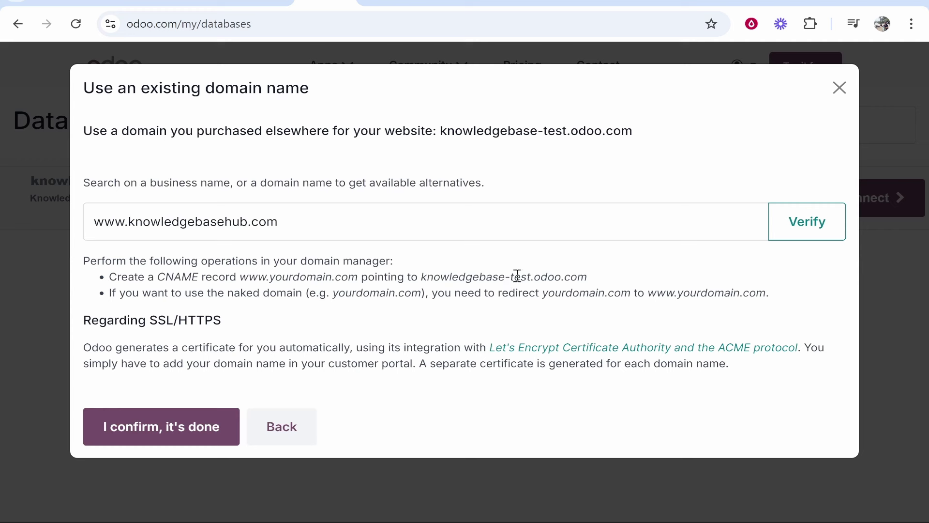
{"action": "left_click_drag", "start_coordinate": [615, 280], "coordinate": [422, 277]}
{"action": "left_click", "coordinate": [422, 277]}
{"action": "left_click_drag", "start_coordinate": [281, 348], "coordinate": [349, 346]}
{"action": "left_click_drag", "start_coordinate": [193, 277], "coordinate": [177, 278]}
{"action": "left_click", "coordinate": [193, 294]}
Go to hPanel's DNS / Nameservers page for knowledgebasehub.com.
{"action": "key", "text": "ctrl+shift+Tab"}
{"action": "key", "text": "ctrl+Tab"}
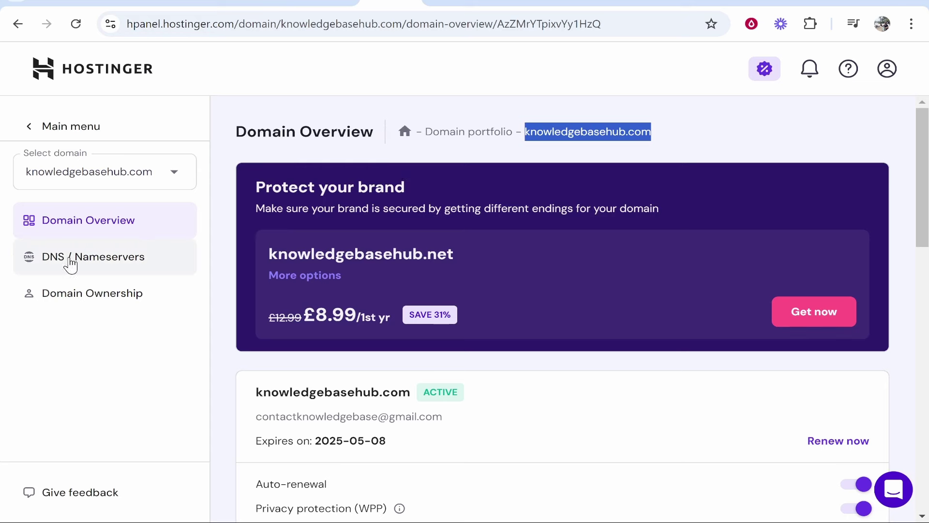
{"action": "left_click", "coordinate": [48, 261]}
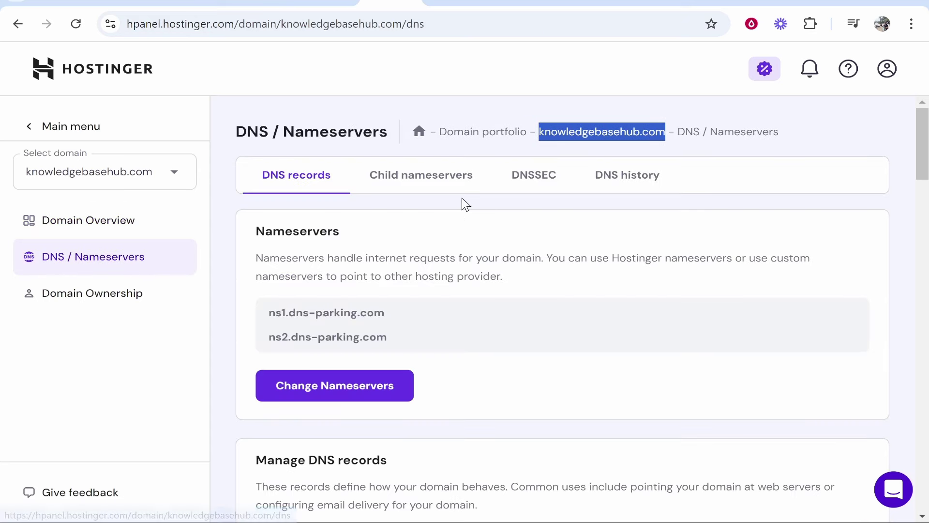
{"action": "scroll", "coordinate": [460, 204], "scroll_direction": "down", "scroll_amount": 6}
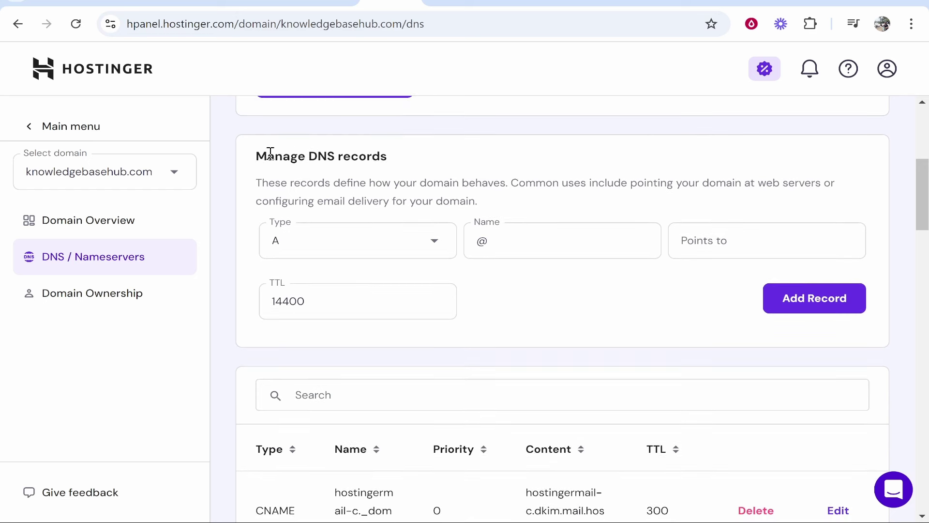
{"action": "left_click_drag", "start_coordinate": [256, 156], "coordinate": [408, 169]}
{"action": "left_click", "coordinate": [437, 159]}
{"action": "left_click", "coordinate": [349, 246]}
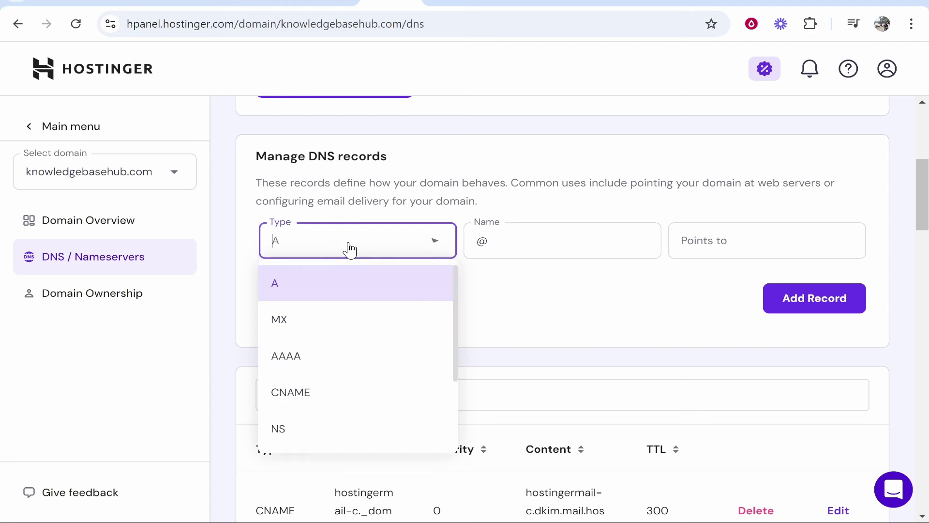
{"action": "left_click", "coordinate": [292, 390]}
{"action": "left_click", "coordinate": [577, 236]}
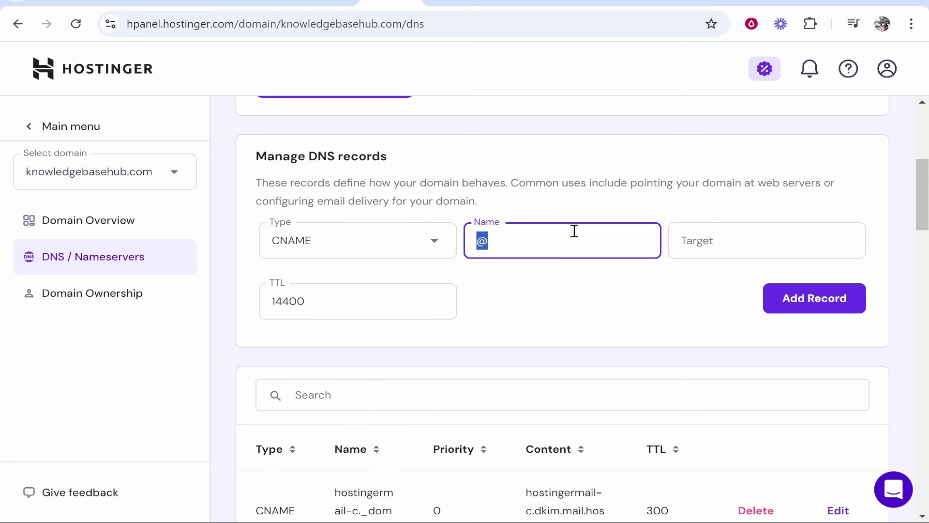
{"action": "key", "text": "BackSpace"}
{"action": "type", "text": "www"}
Select knowledgebase-test.odoo.com in Odoo's instructions for copying.
{"action": "left_click", "coordinate": [324, 3]}
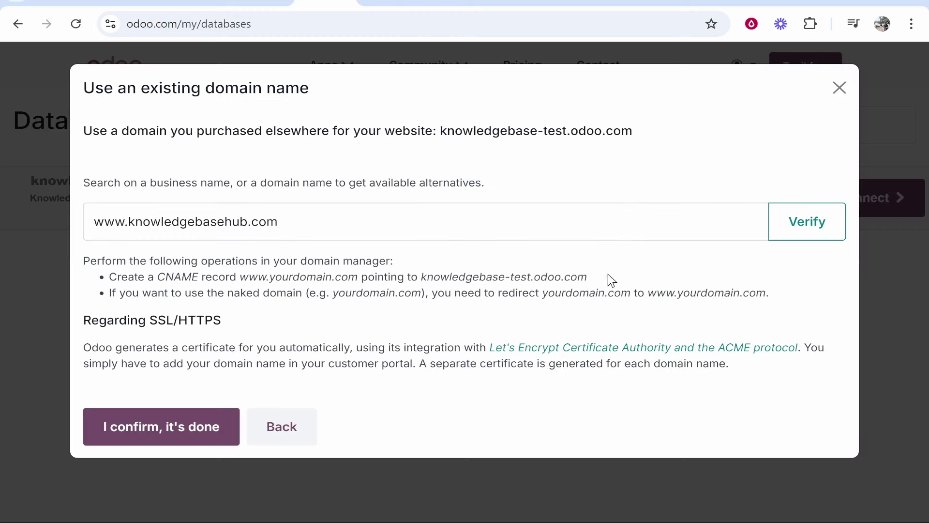
{"action": "left_click_drag", "start_coordinate": [589, 276], "coordinate": [422, 275]}
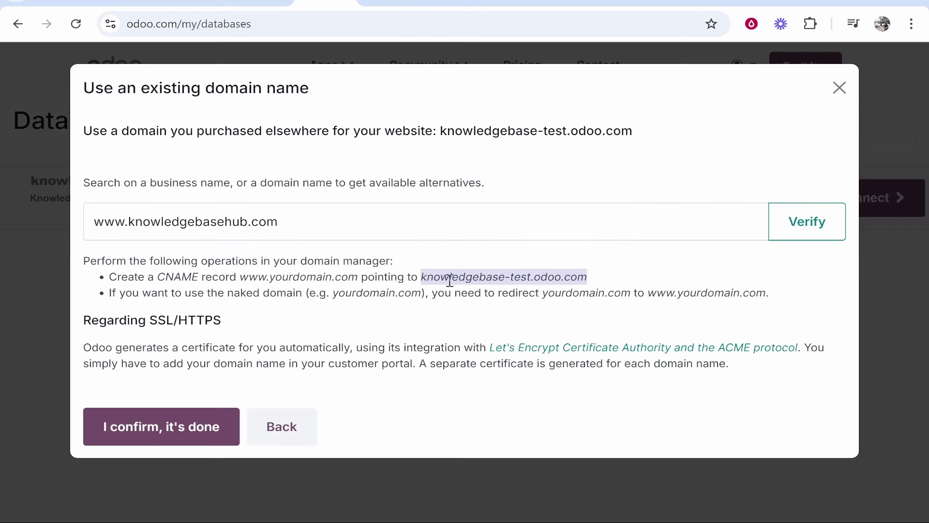
{"action": "right_click", "coordinate": [537, 290]}
Paste knowledgebase-test.odoo.com as the new CNAME record's target.
{"action": "left_click", "coordinate": [571, 47]}
{"action": "left_click", "coordinate": [442, 6]}
{"action": "left_click", "coordinate": [748, 253]}
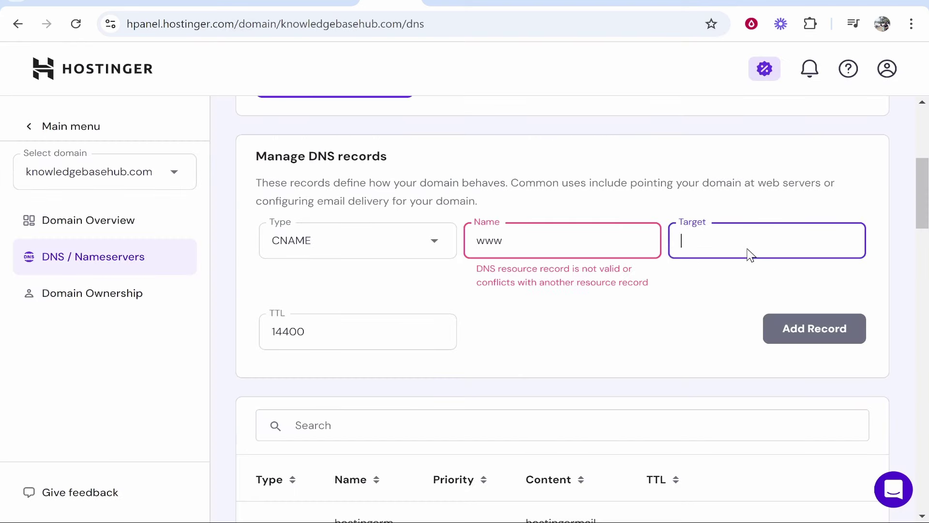
{"action": "right_click", "coordinate": [748, 253]}
{"action": "left_click", "coordinate": [584, 398]}
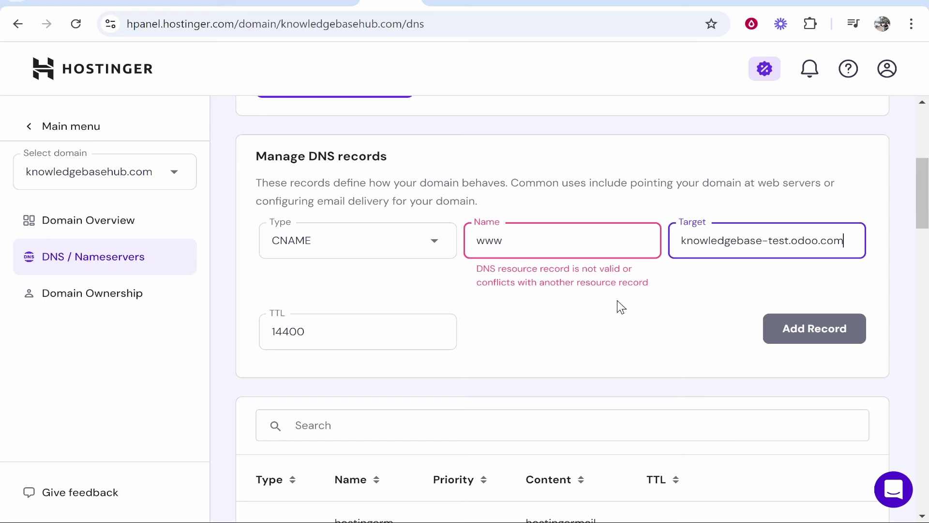
Delete the conflicting old www CNAME record and add the new one.
{"action": "scroll", "coordinate": [638, 283], "scroll_direction": "down", "scroll_amount": 6}
{"action": "scroll", "coordinate": [645, 288], "scroll_direction": "down", "scroll_amount": 3}
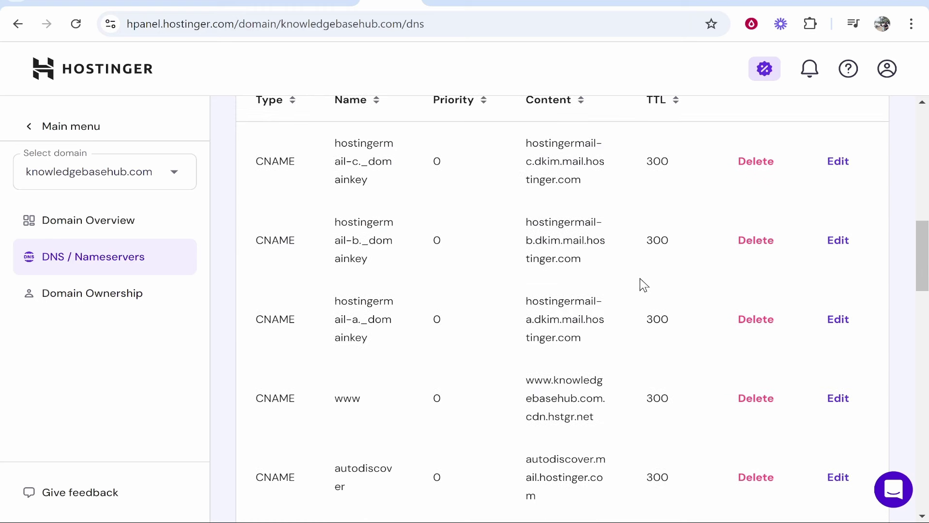
{"action": "left_click_drag", "start_coordinate": [301, 322], "coordinate": [338, 324]}
{"action": "left_click", "coordinate": [332, 326]}
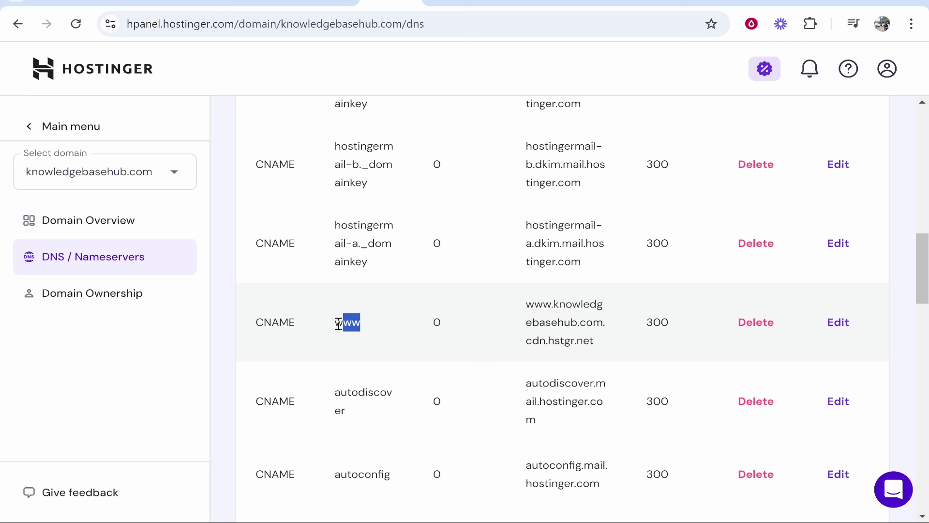
{"action": "left_click", "coordinate": [769, 333]}
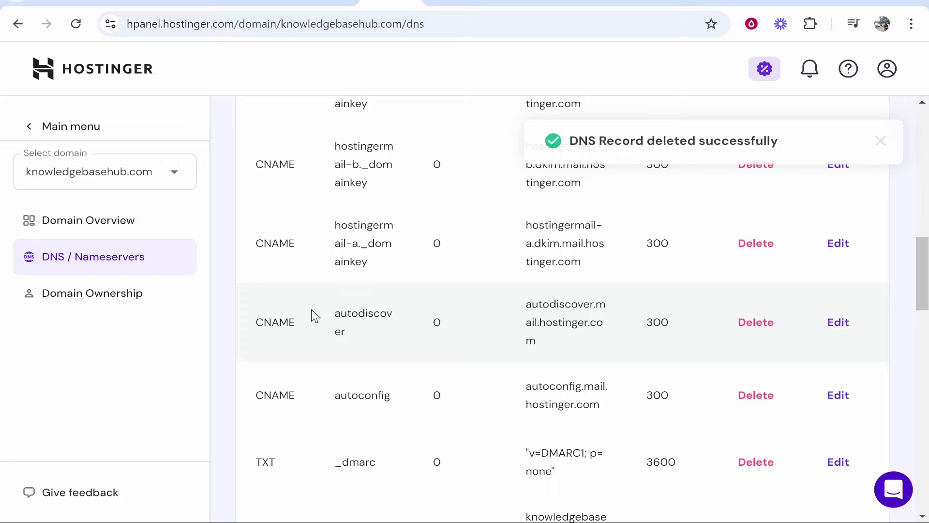
{"action": "scroll", "coordinate": [466, 369], "scroll_direction": "up", "scroll_amount": 10}
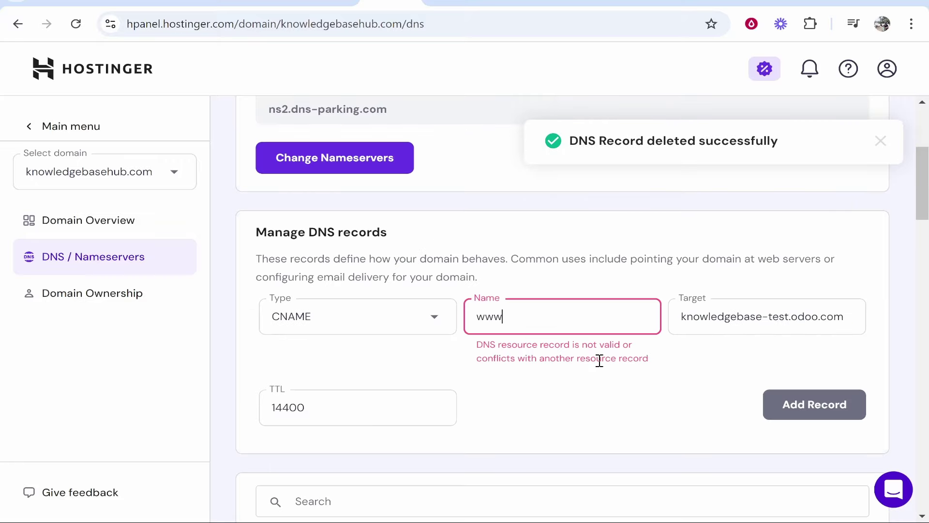
{"action": "left_click", "coordinate": [814, 372]}
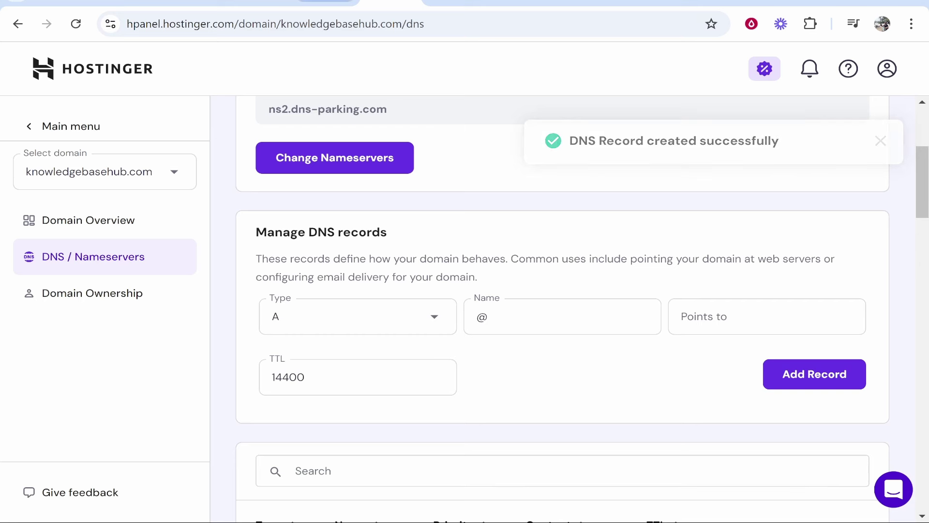
Verify the DNS setup in Odoo and confirm the CNAME record is done.
{"action": "left_click", "coordinate": [324, 3]}
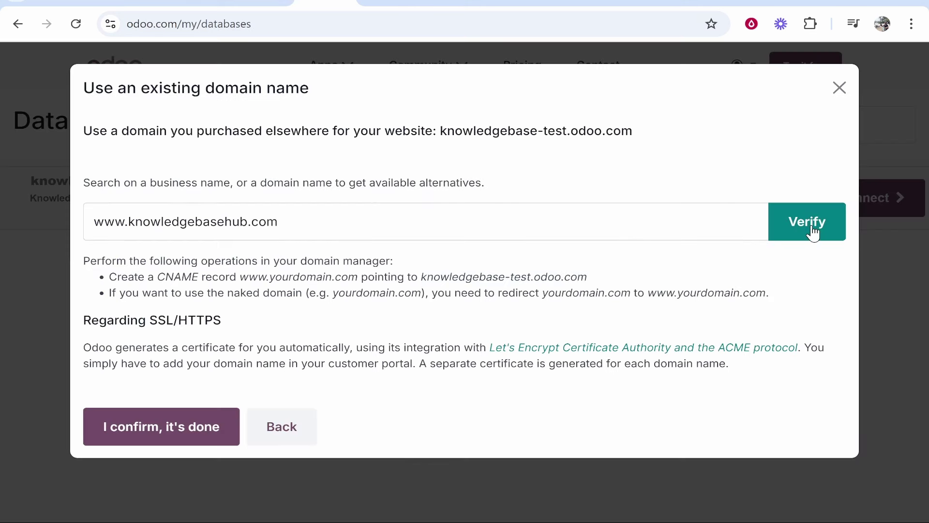
{"action": "left_click", "coordinate": [776, 234]}
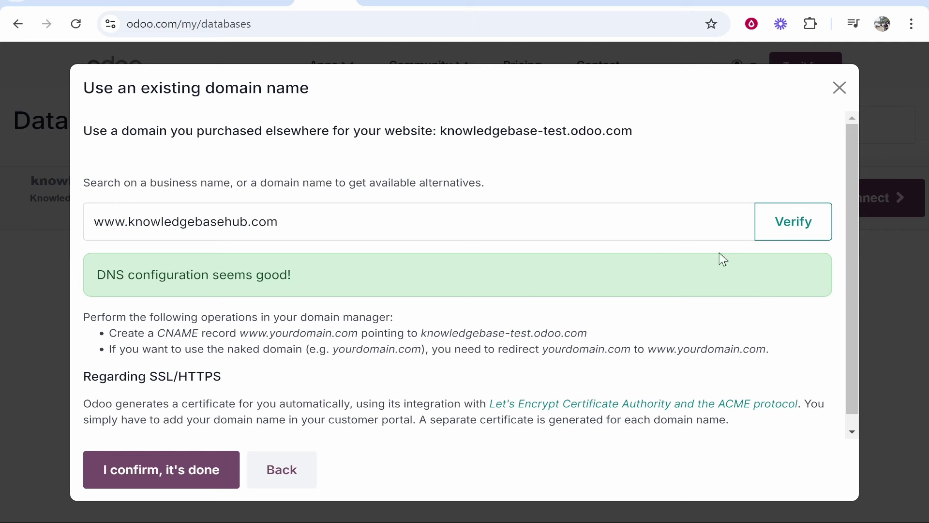
{"action": "left_click", "coordinate": [170, 472]}
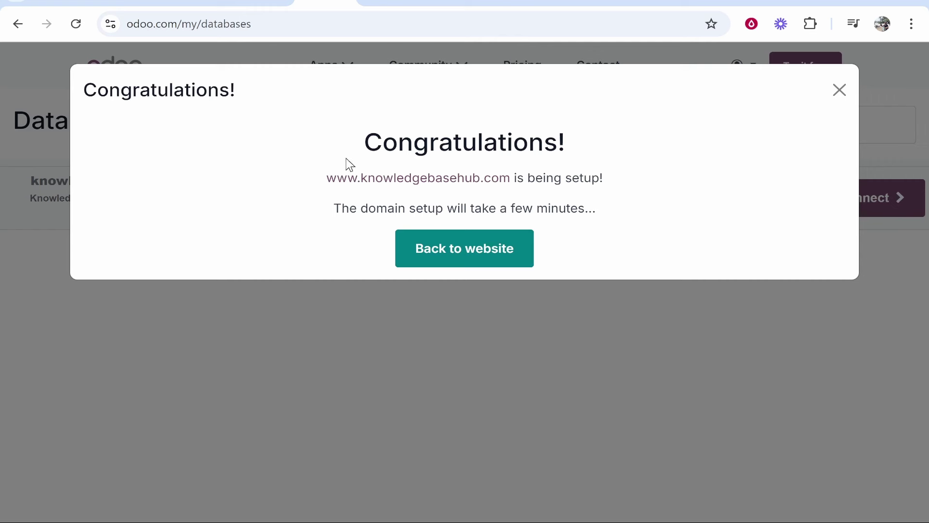
{"action": "left_click_drag", "start_coordinate": [326, 178], "coordinate": [512, 177]}
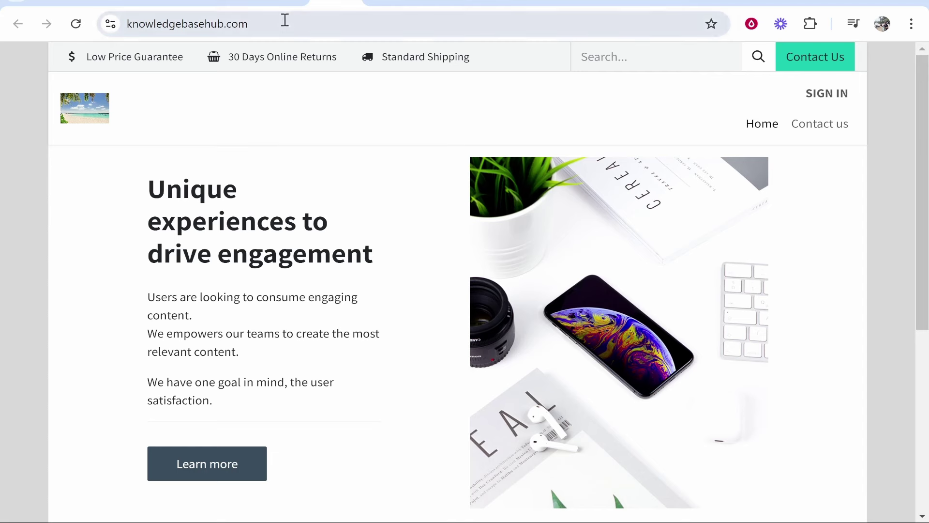
{"action": "left_click", "coordinate": [668, 2]}
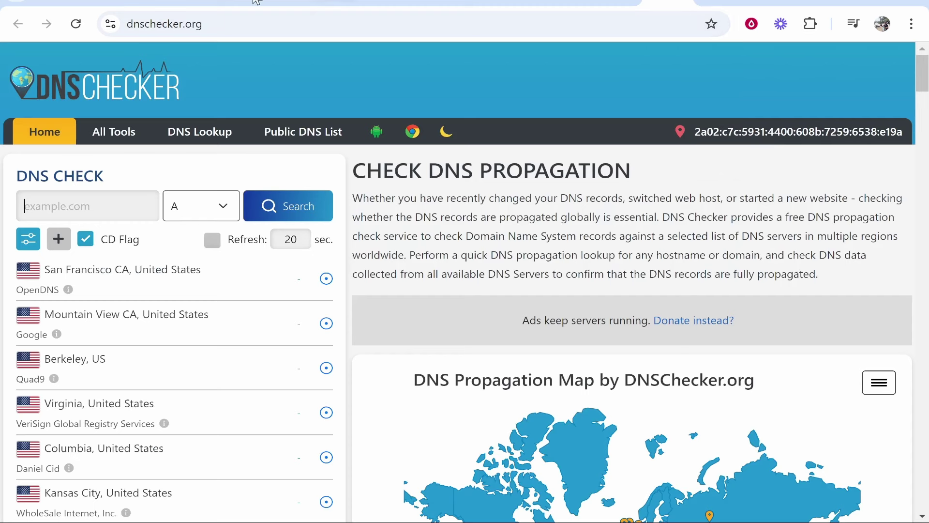
{"action": "left_click", "coordinate": [217, 23]}
{"action": "right_click", "coordinate": [94, 205]}
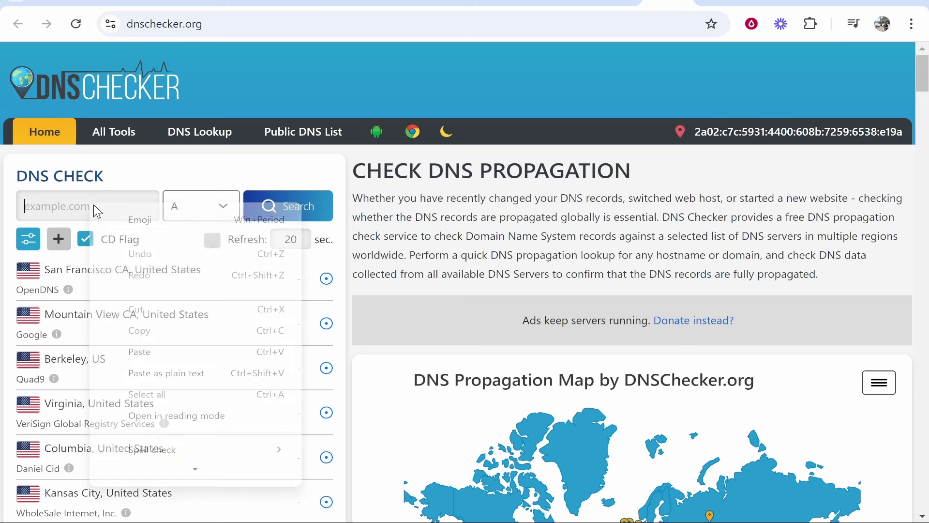
{"action": "left_click", "coordinate": [135, 349]}
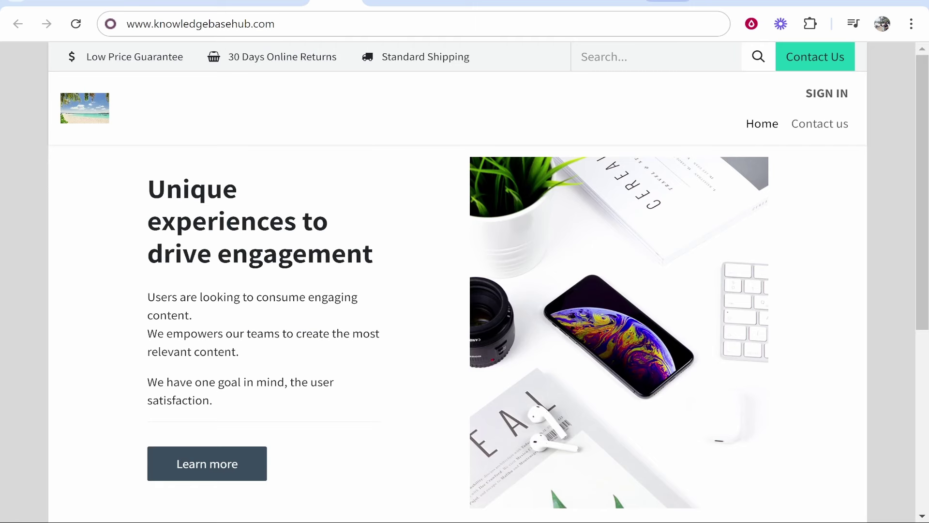
{"action": "left_click", "coordinate": [670, 4]}
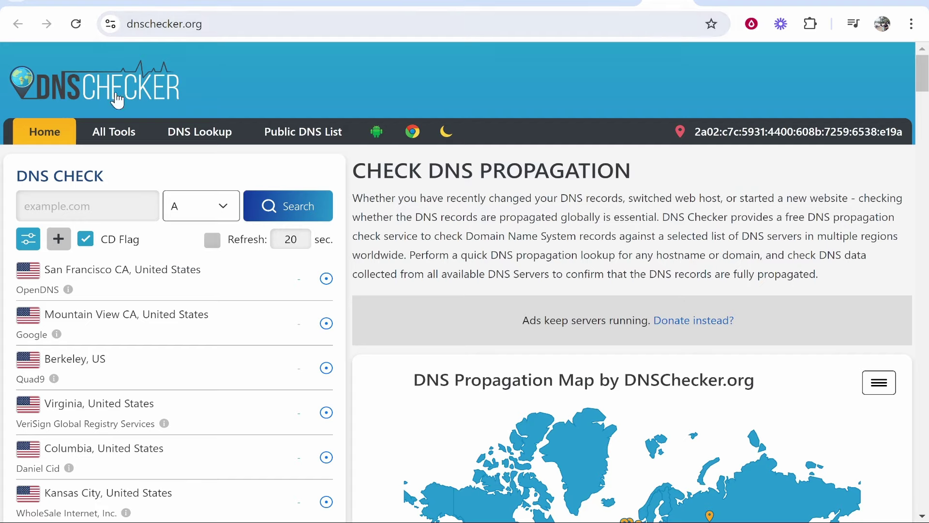
{"action": "right_click", "coordinate": [46, 206]}
{"action": "left_click", "coordinate": [101, 353]}
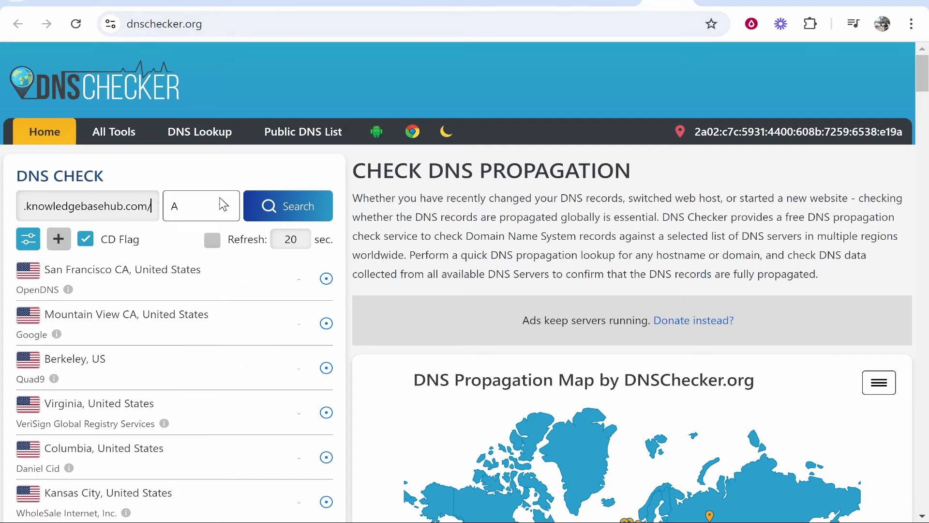
Confirm it resolves to 34.140.74.95 worldwide, then close Odoo's Congratulations dialog.
{"action": "left_click", "coordinate": [288, 205]}
{"action": "scroll", "coordinate": [312, 254], "scroll_direction": "down", "scroll_amount": 5}
{"action": "scroll", "coordinate": [312, 254], "scroll_direction": "down", "scroll_amount": 15}
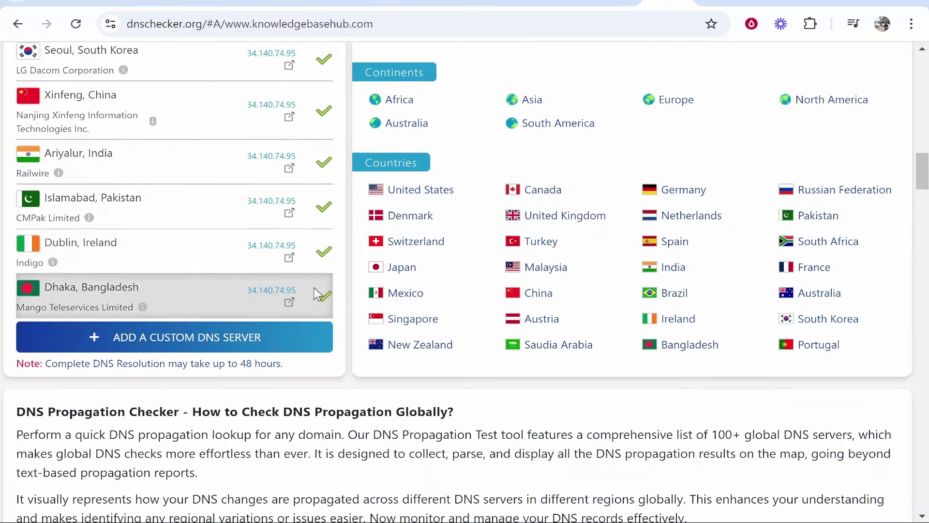
{"action": "scroll", "coordinate": [315, 276], "scroll_direction": "up", "scroll_amount": 20}
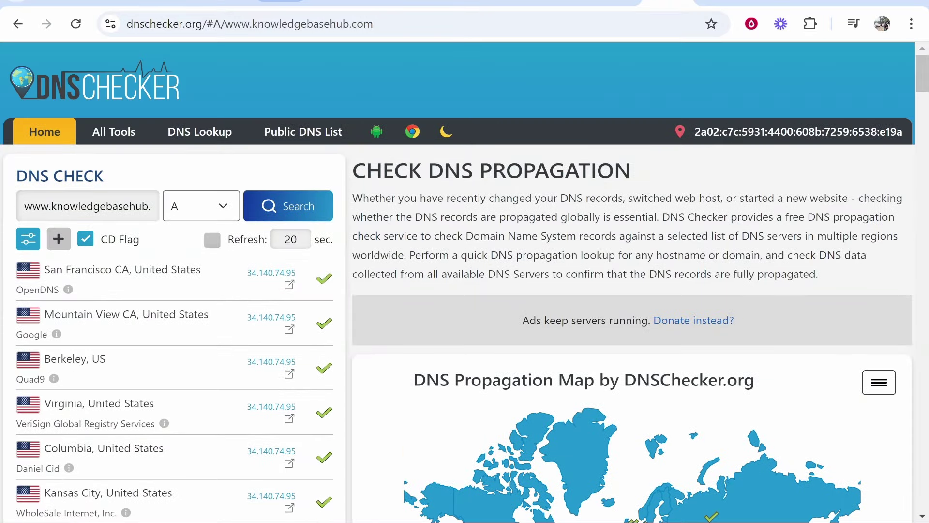
{"action": "left_click", "coordinate": [281, 1]}
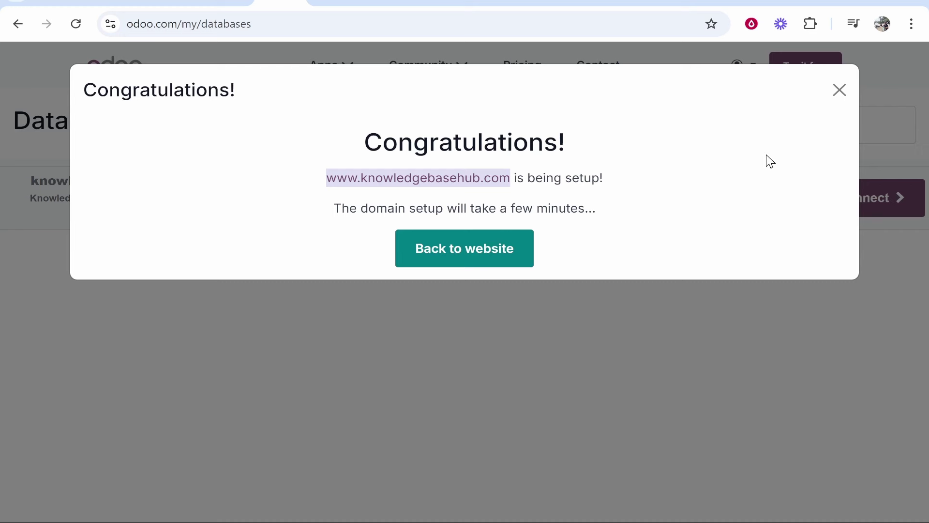
{"action": "left_click", "coordinate": [838, 90]}
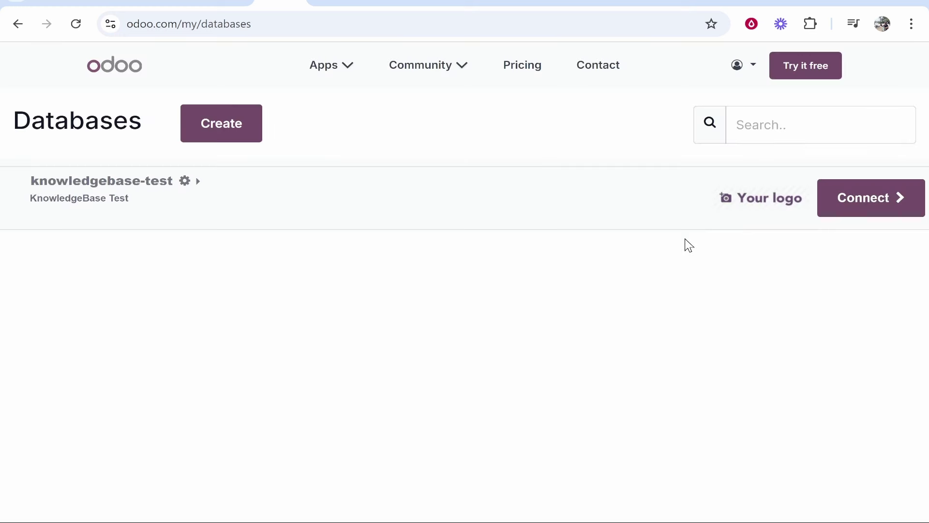